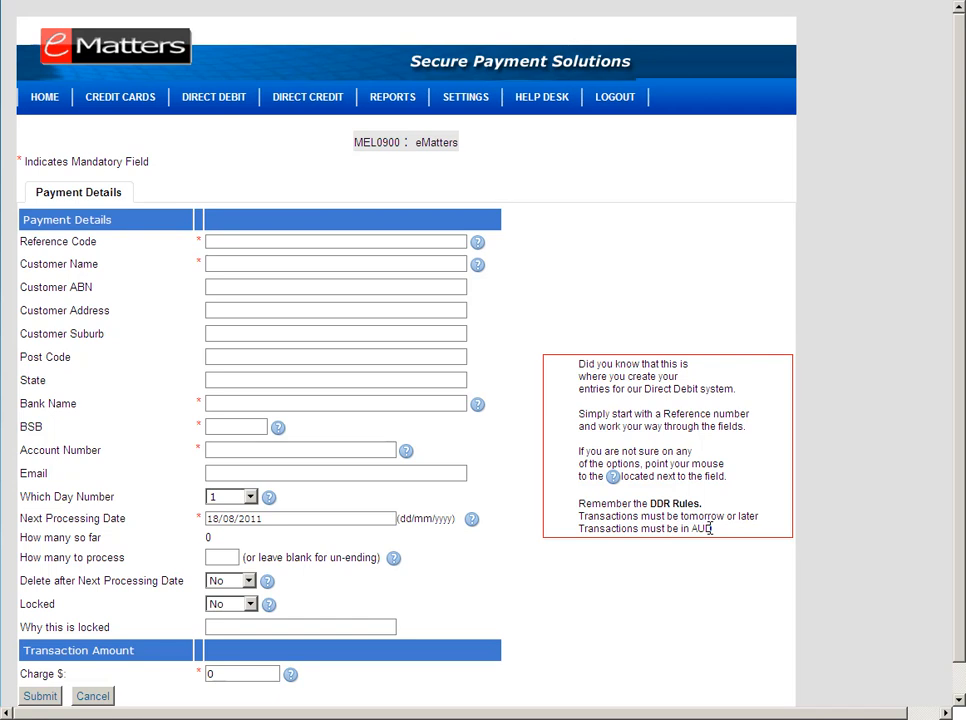
Enter the reference code and the customer's full name
left_click(270, 241)
type("JS009")
left_click(239, 264)
type("Jo")
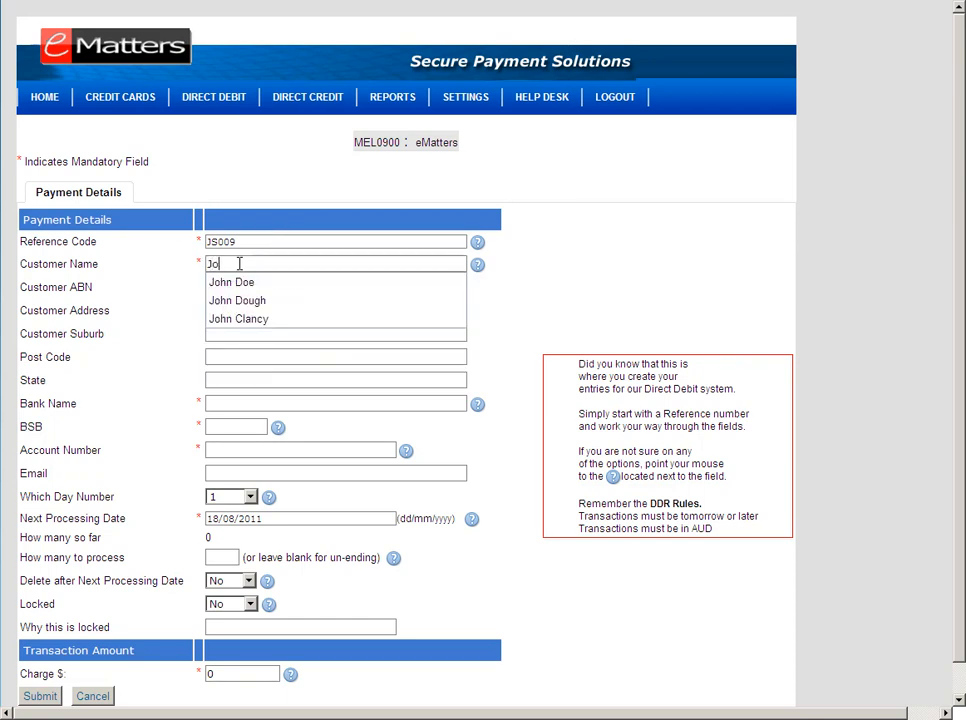
type("hn Smith")
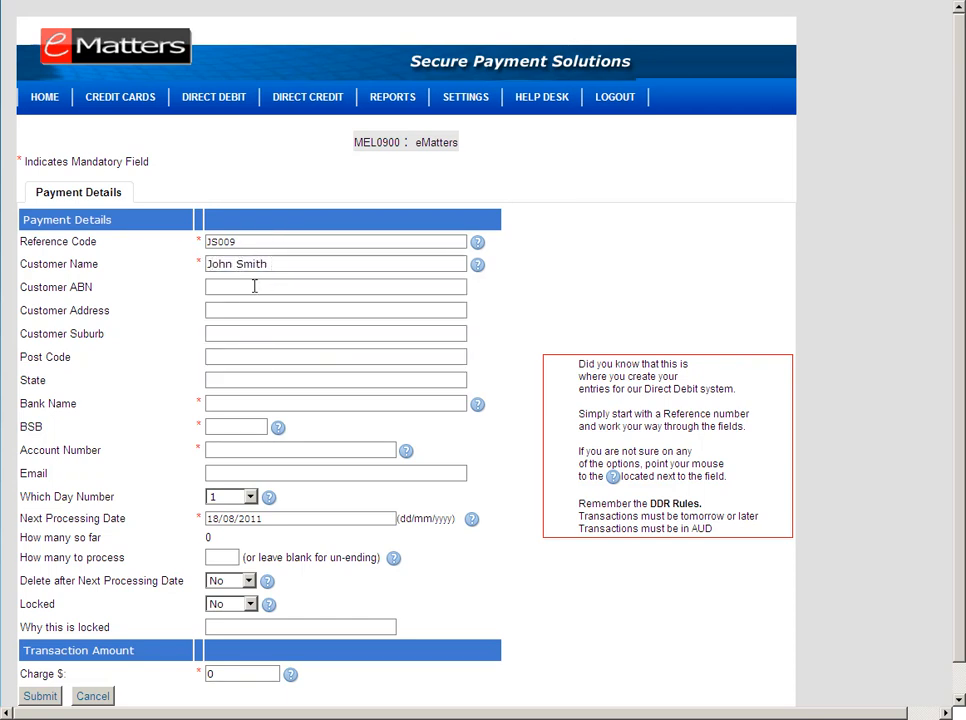
key("Tab")
Skip the optional address fields and enter National as the bank name
left_click(226, 309)
left_click(225, 333)
left_click(222, 357)
left_click(220, 380)
left_click(220, 404)
type("National")
Fill in the BSB and account number, then the contact's e-mail address
mouse_move(477, 405)
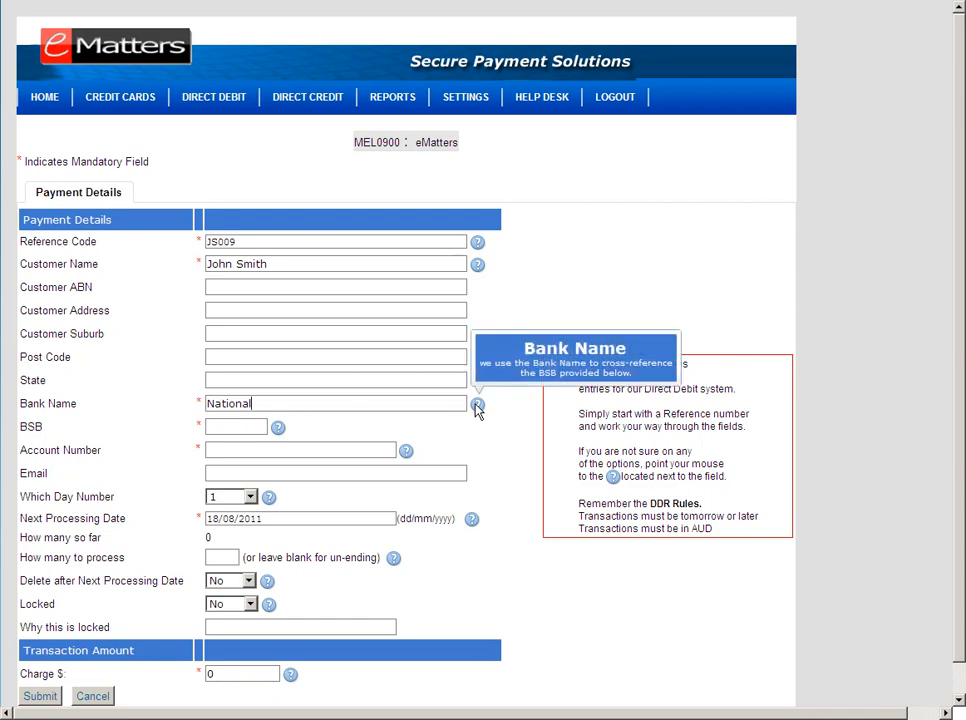
left_click(218, 430)
type("062489")
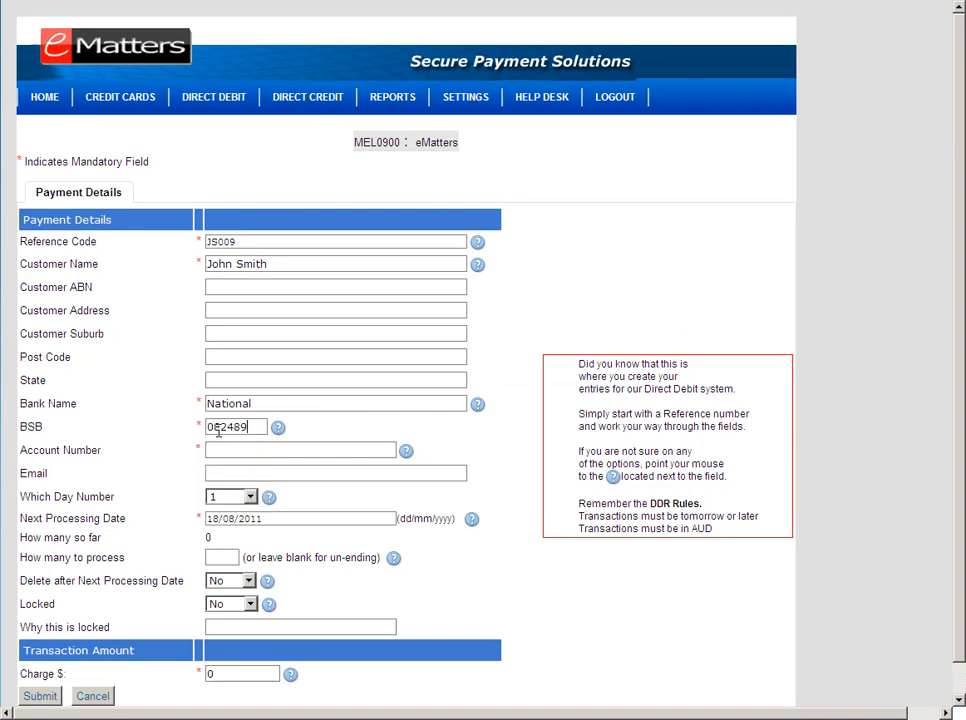
type("123456789")
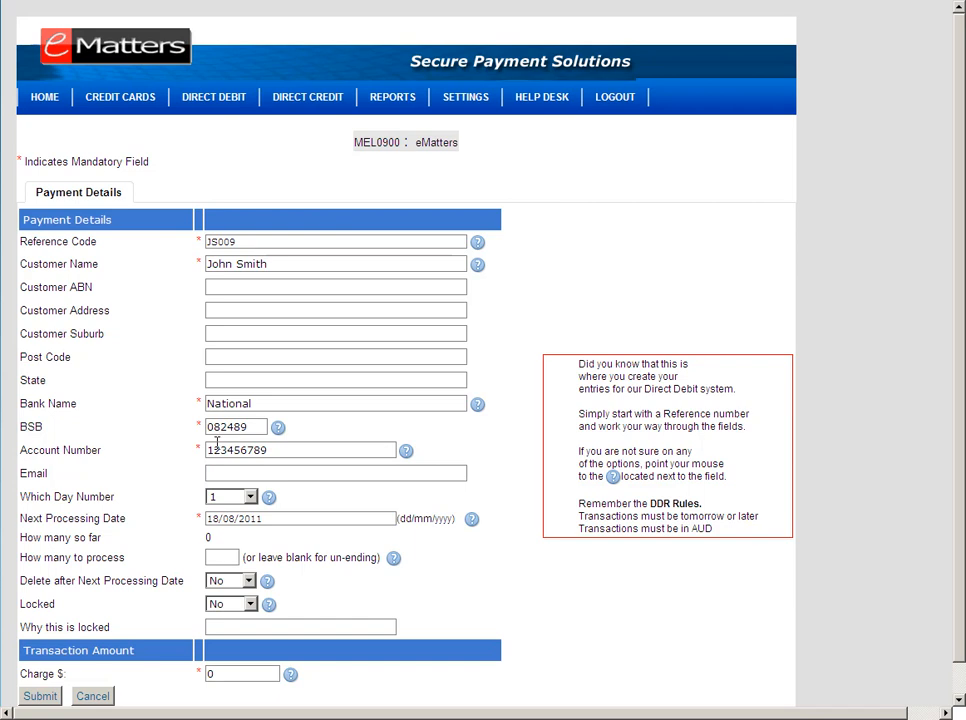
left_click(216, 467)
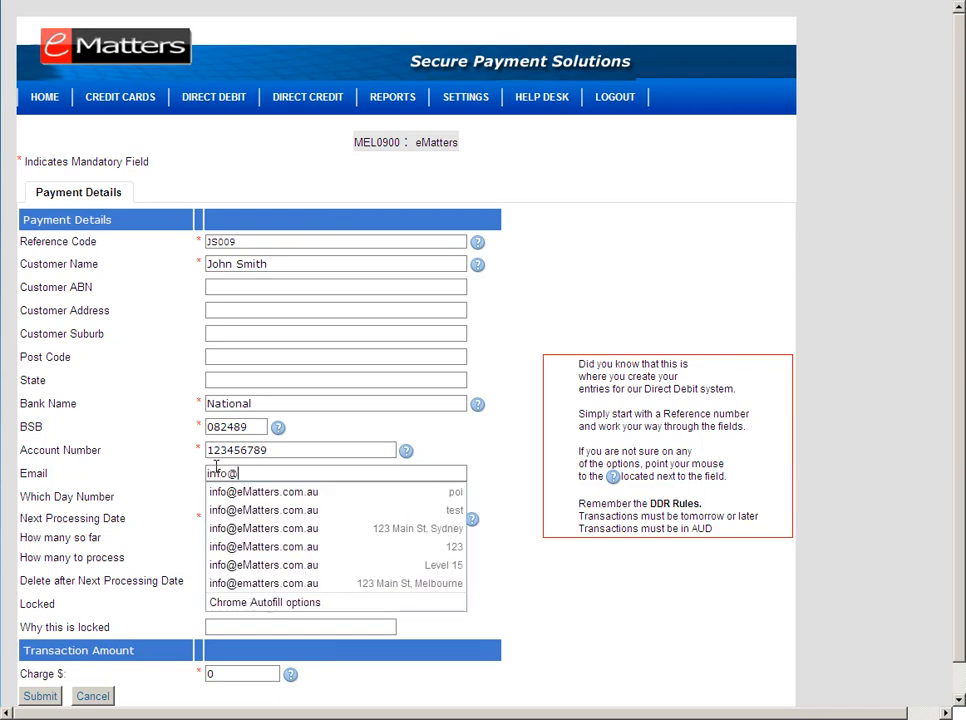
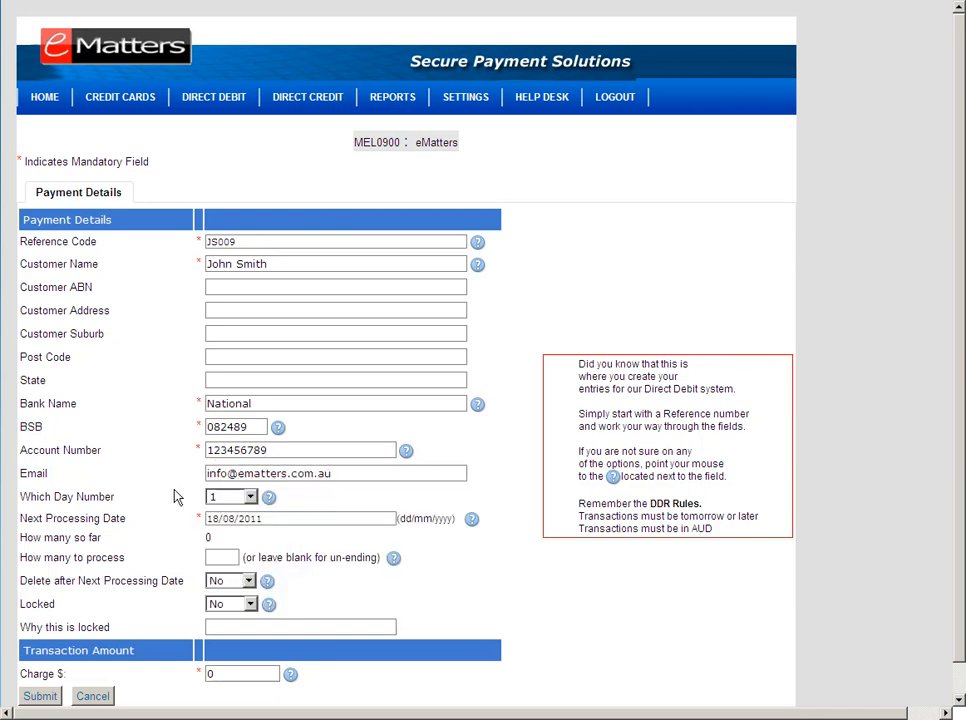
Replace the day 18 with 25 so the Next Processing Date becomes 25/08/2011
mouse_move(268, 499)
double_click(211, 519)
type("2")
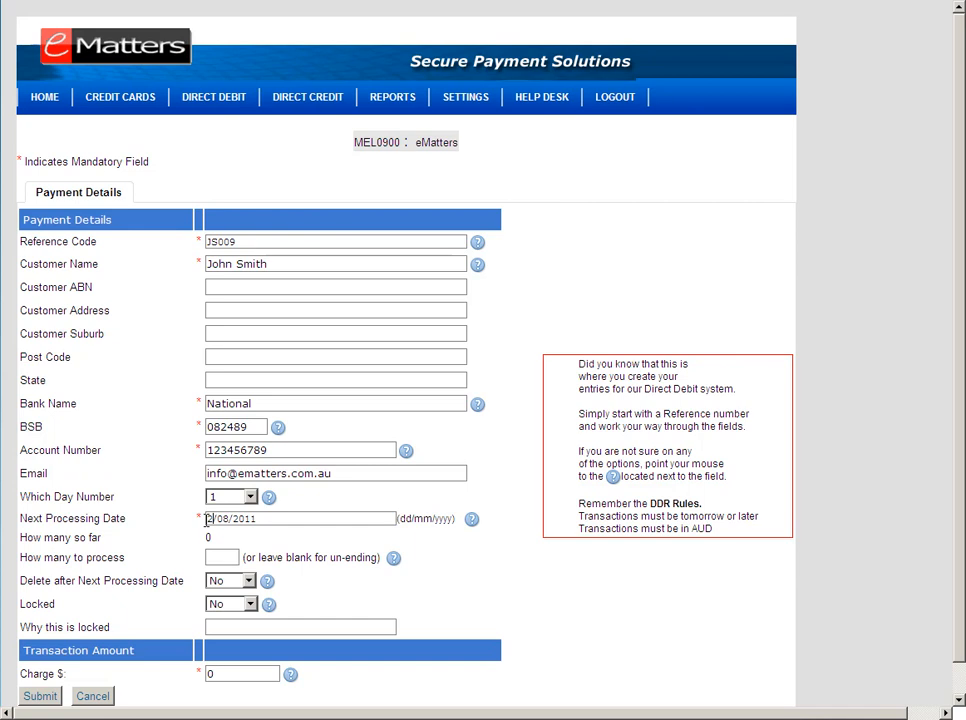
type("5")
Set Which Day Number to 28, after briefly trying 15 and 25
left_click(250, 497)
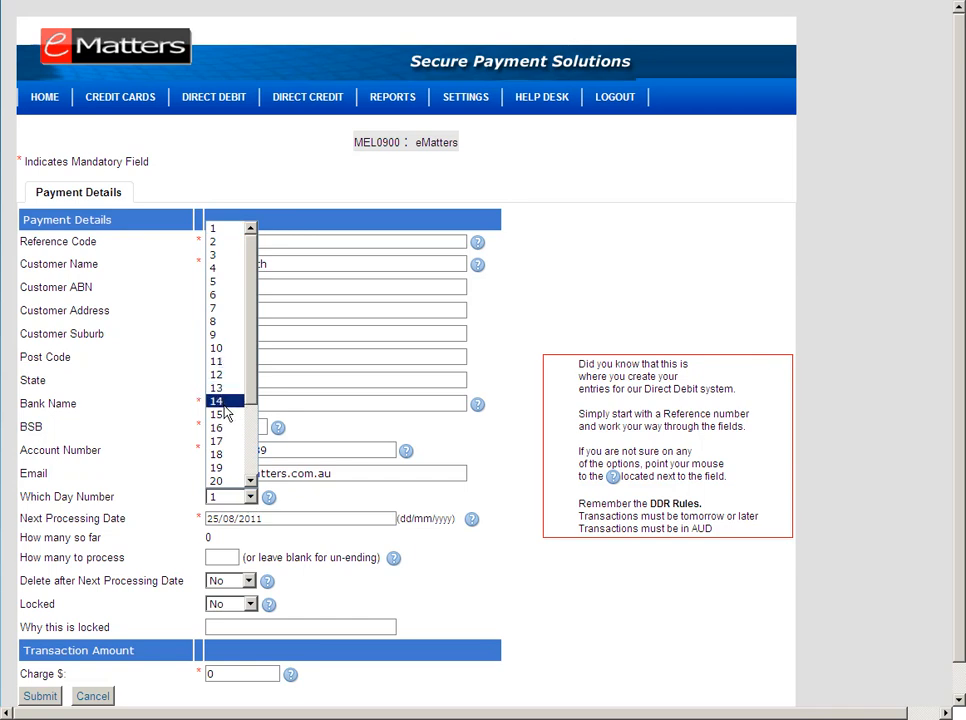
left_click(224, 414)
left_click(253, 501)
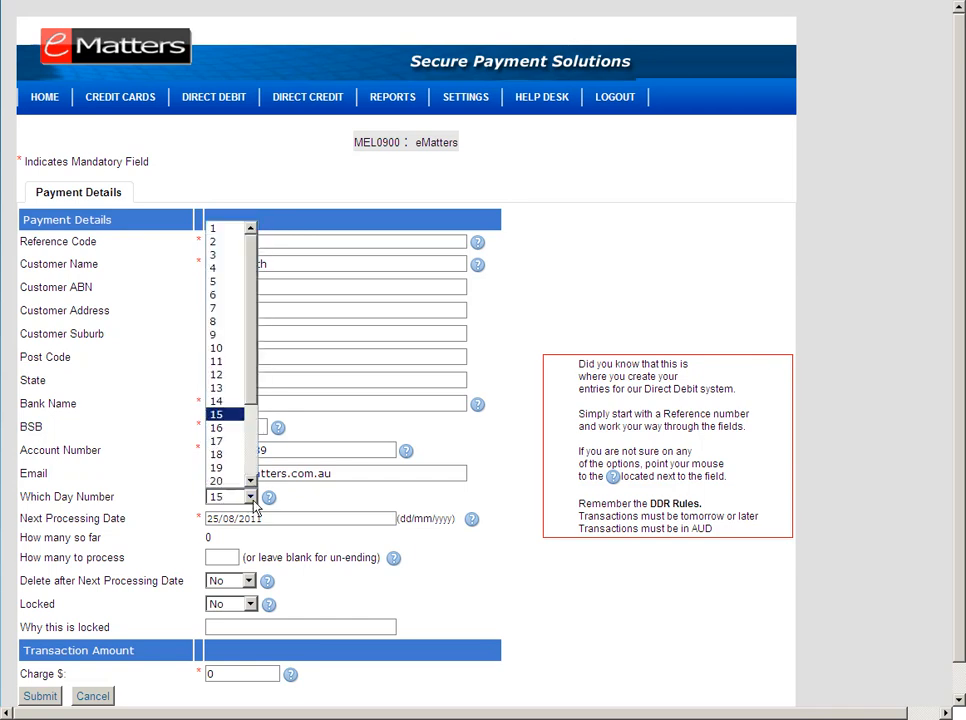
left_click(251, 481)
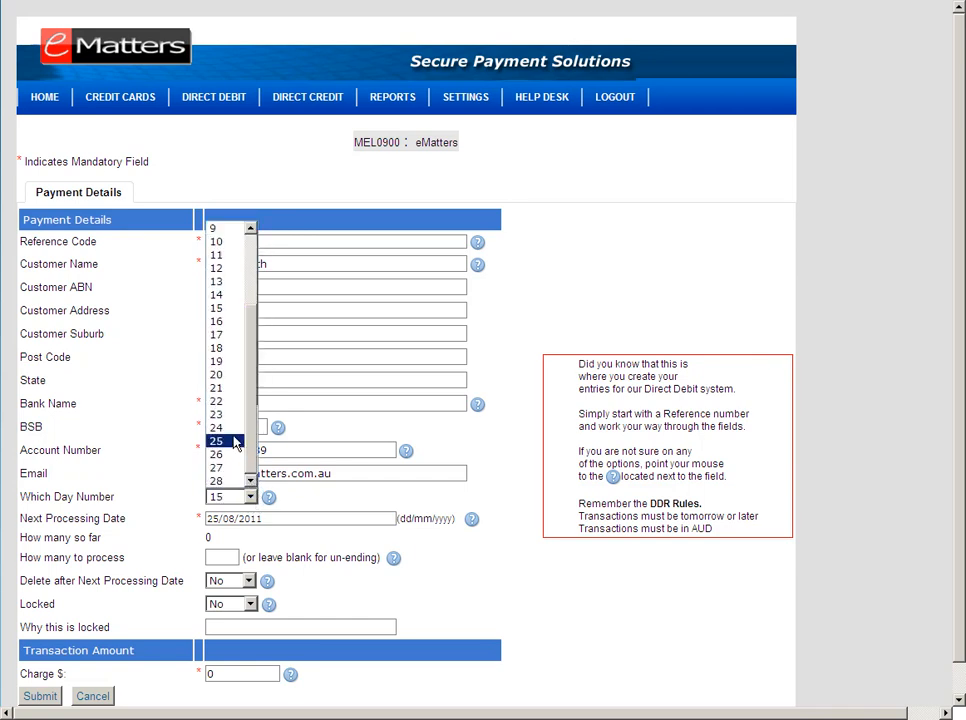
left_click(217, 441)
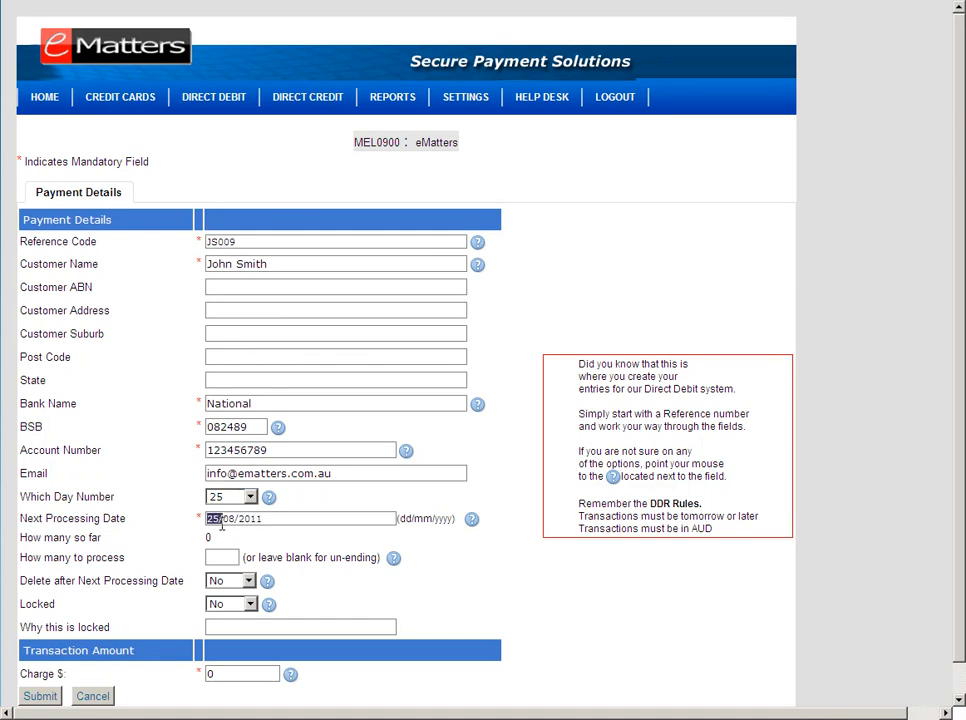
left_click_drag(208, 518, 216, 526)
left_click(250, 500)
left_click_drag(253, 412, 254, 323)
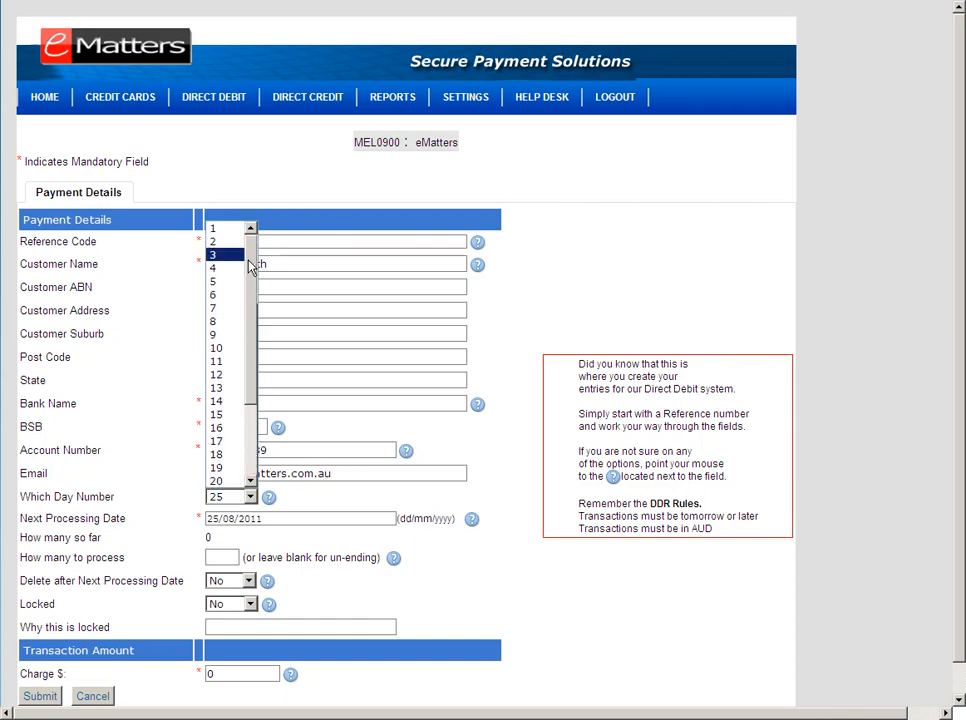
left_click_drag(252, 274, 246, 390)
left_click(218, 482)
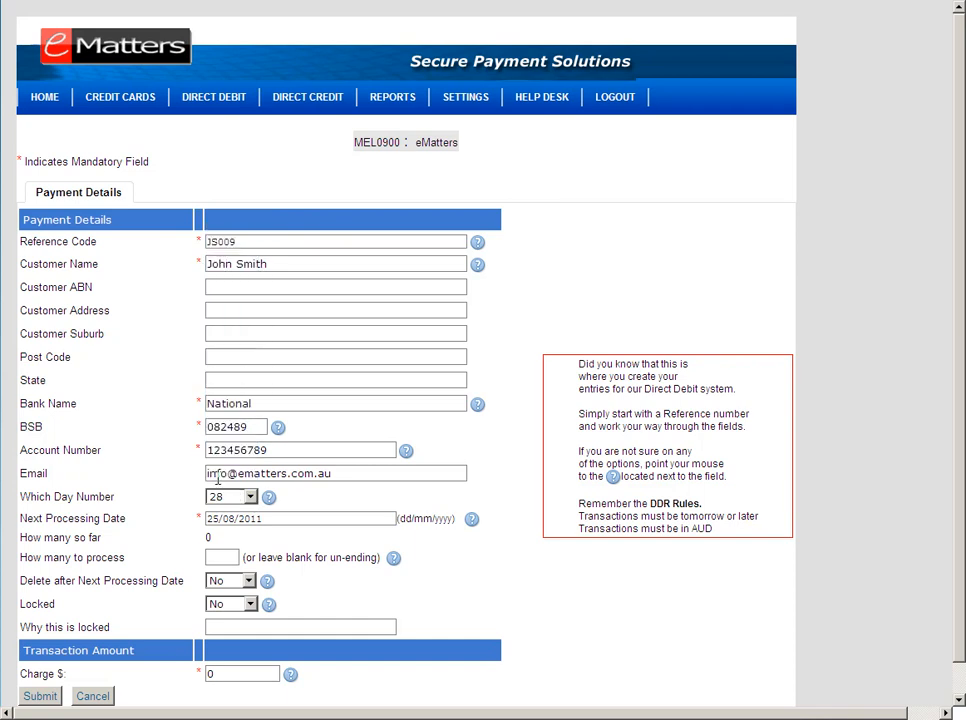
Leave How many to process blank so the payments never end
double_click(208, 537)
left_click(219, 557)
type("12")
key("Escape")
key("BackSpace")
key("BackSpace")
left_click_drag(258, 557, 287, 557)
Set Delete after Next Processing Date to No
left_click(240, 581)
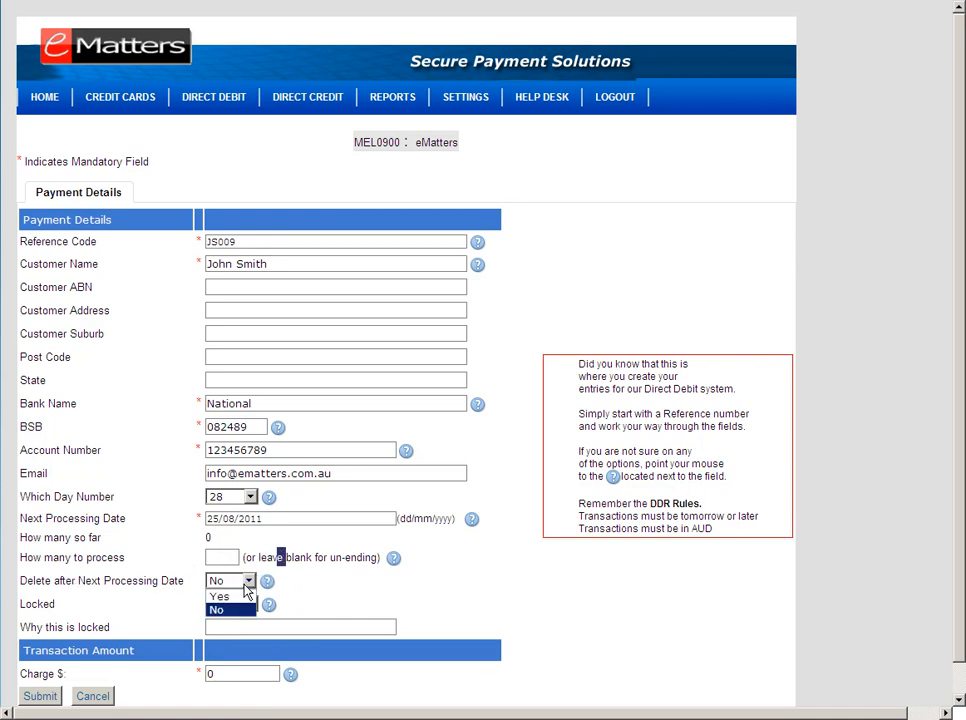
left_click(240, 598)
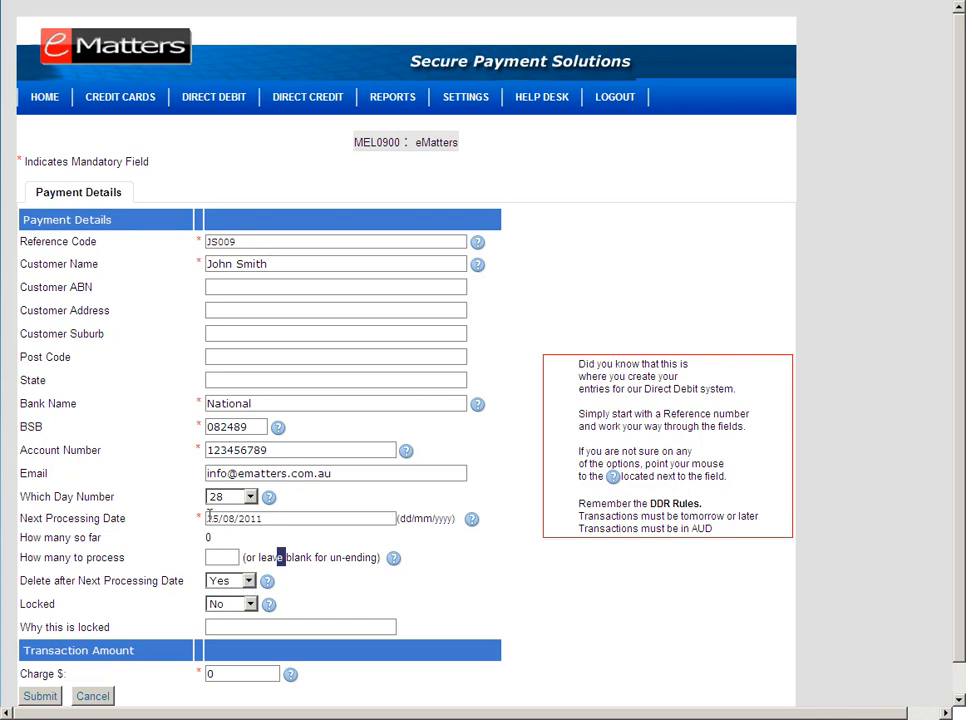
left_click_drag(208, 518, 264, 518)
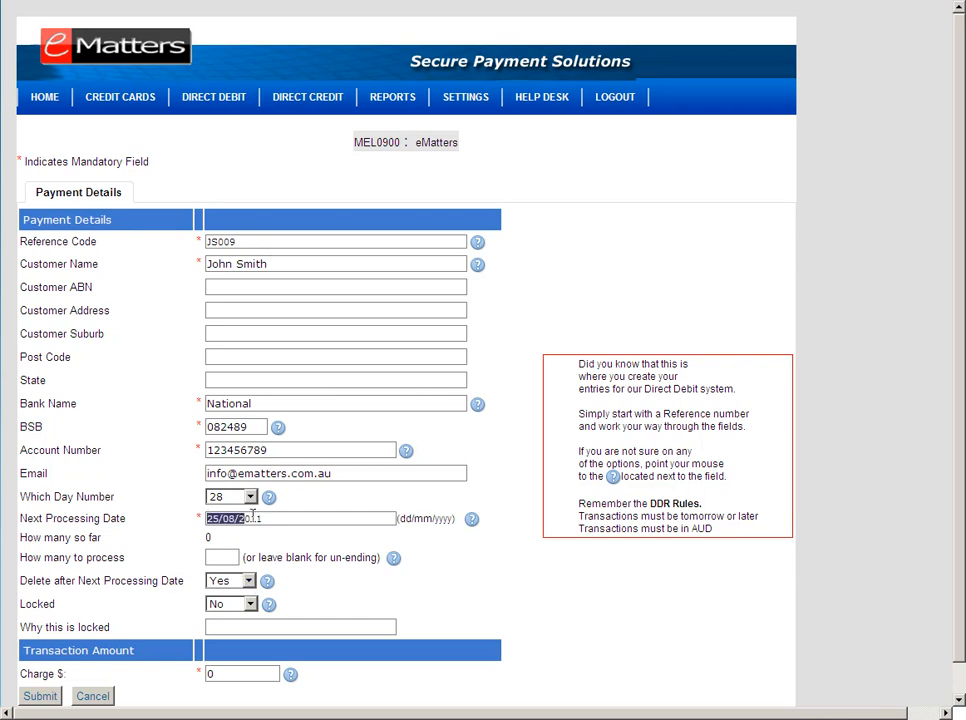
left_click(243, 581)
left_click(240, 610)
mouse_move(270, 613)
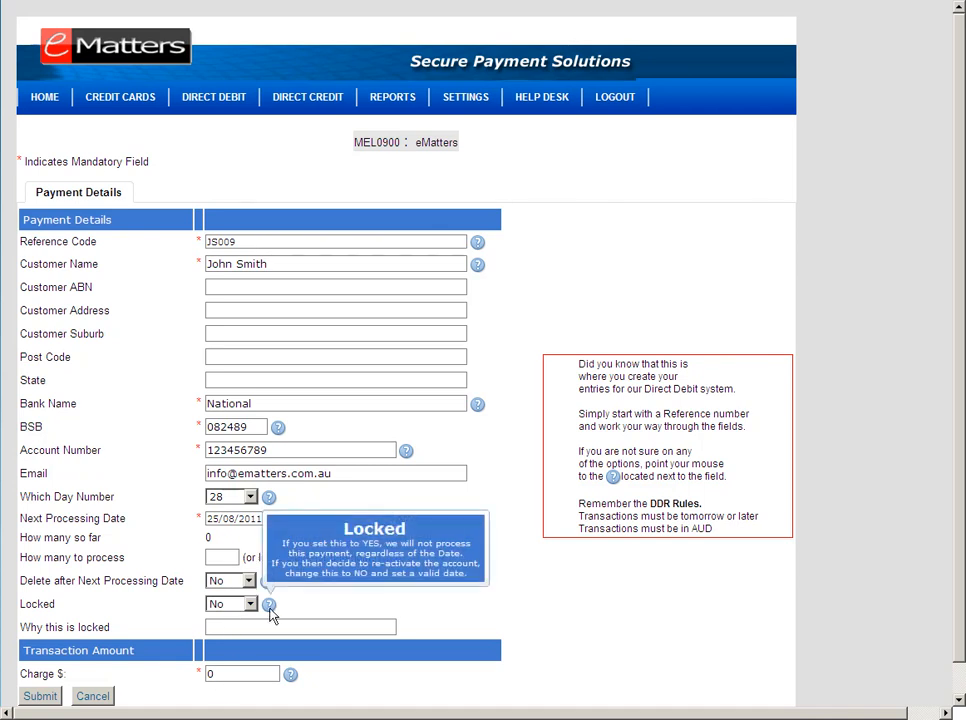
Enter a charge of 19.90 and submit the direct debit
double_click(231, 673)
type("19.9")
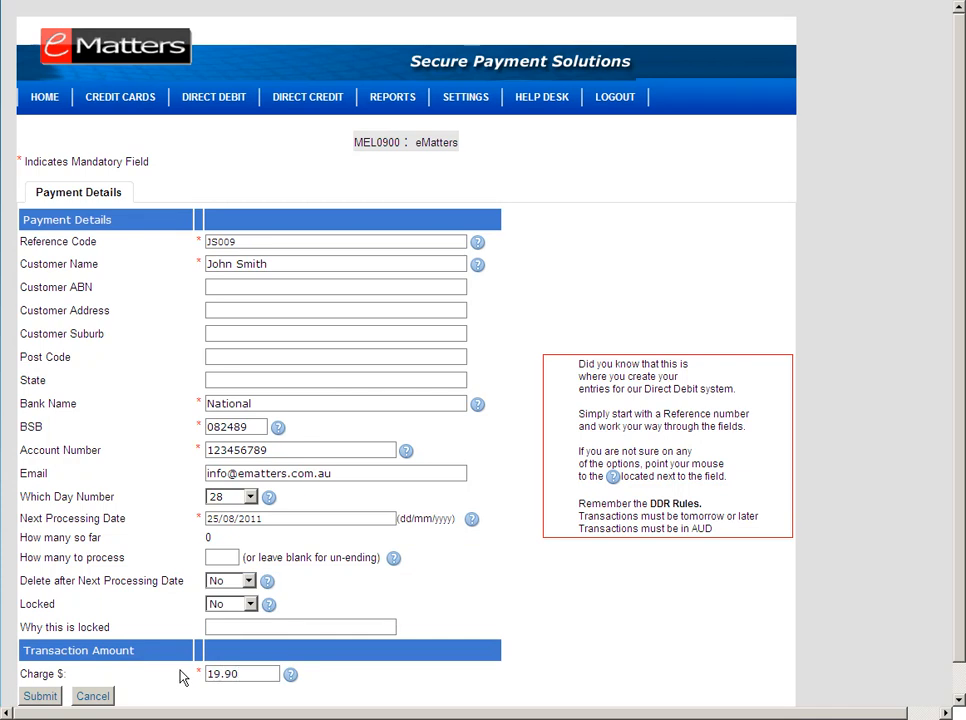
left_click(40, 695)
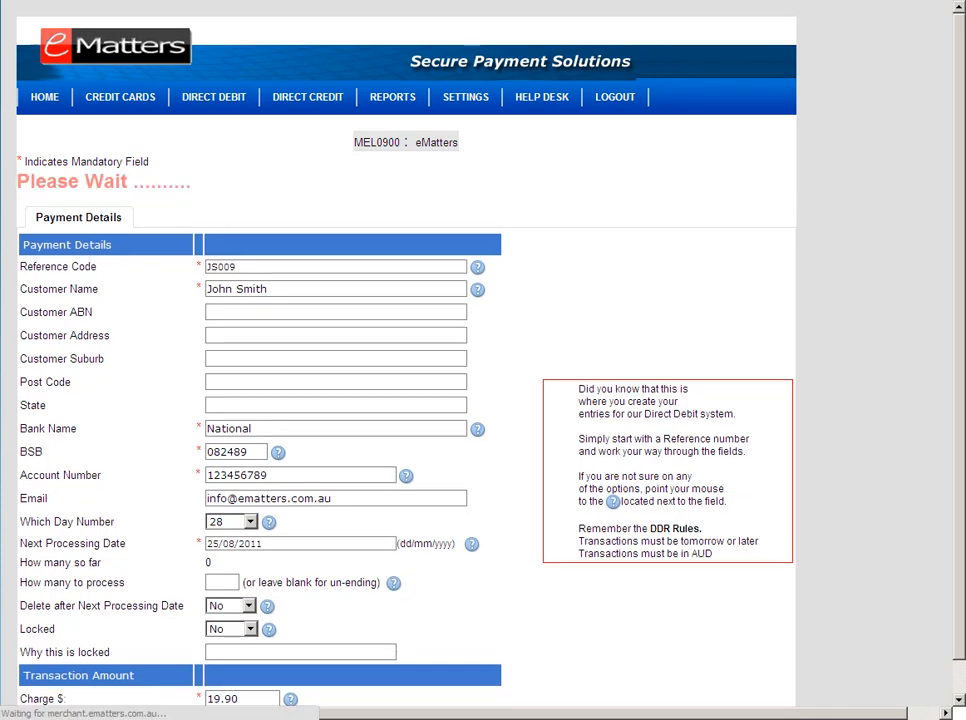